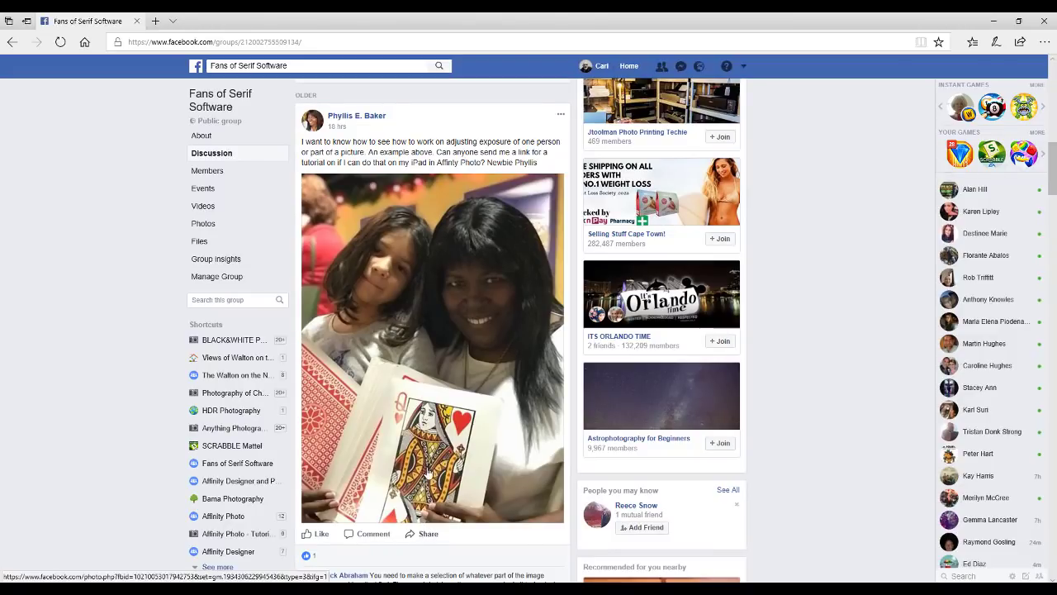
Browse the group post, then bring up the playing-cards photo in Affinity Photo with its adjustment types listed
scroll(472, 424, "down", 2)
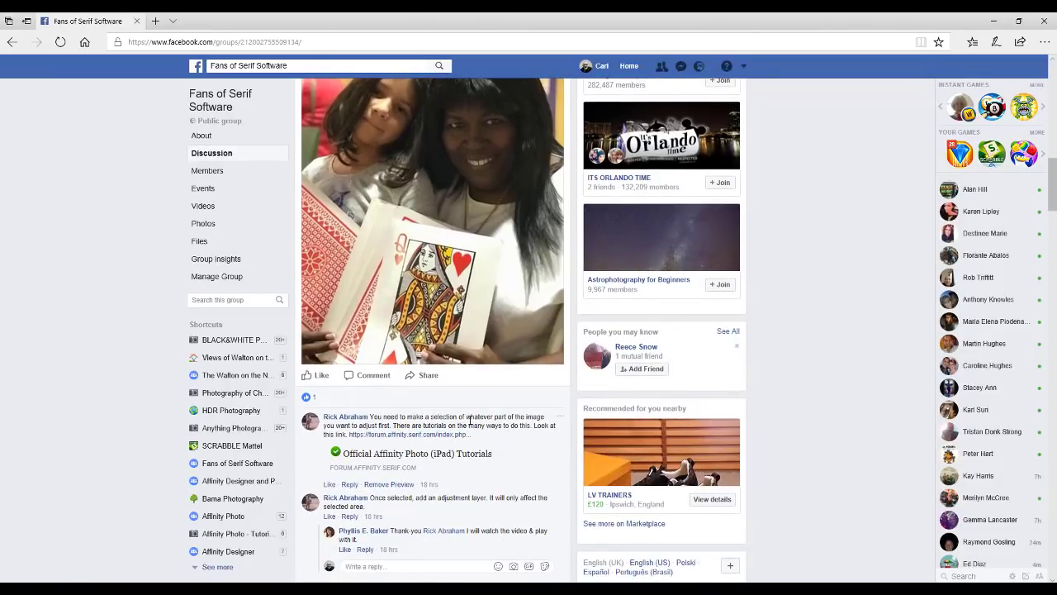
scroll(467, 421, "down", 2)
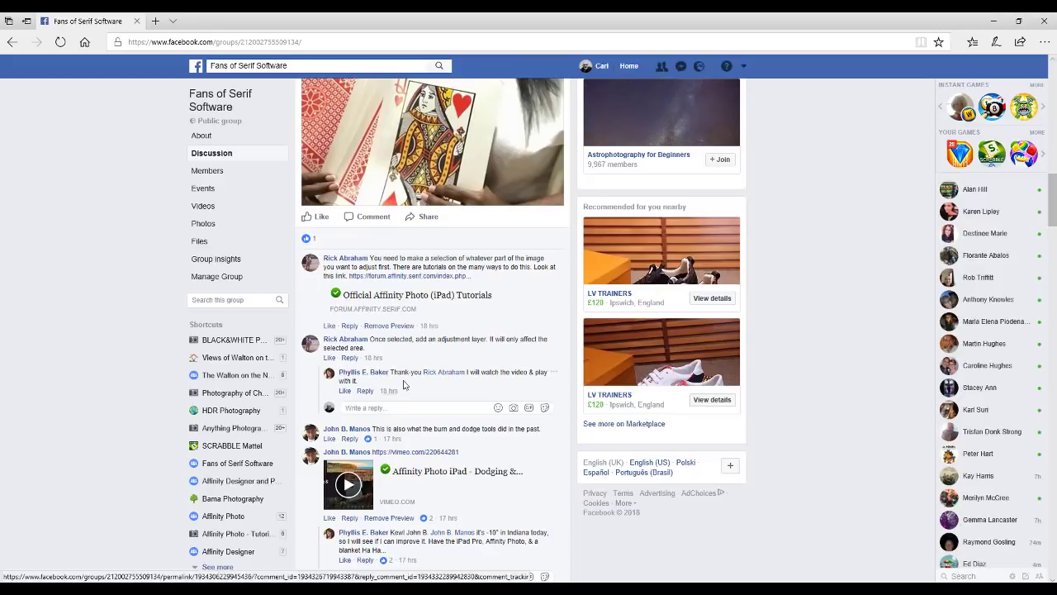
scroll(447, 446, "down", 1)
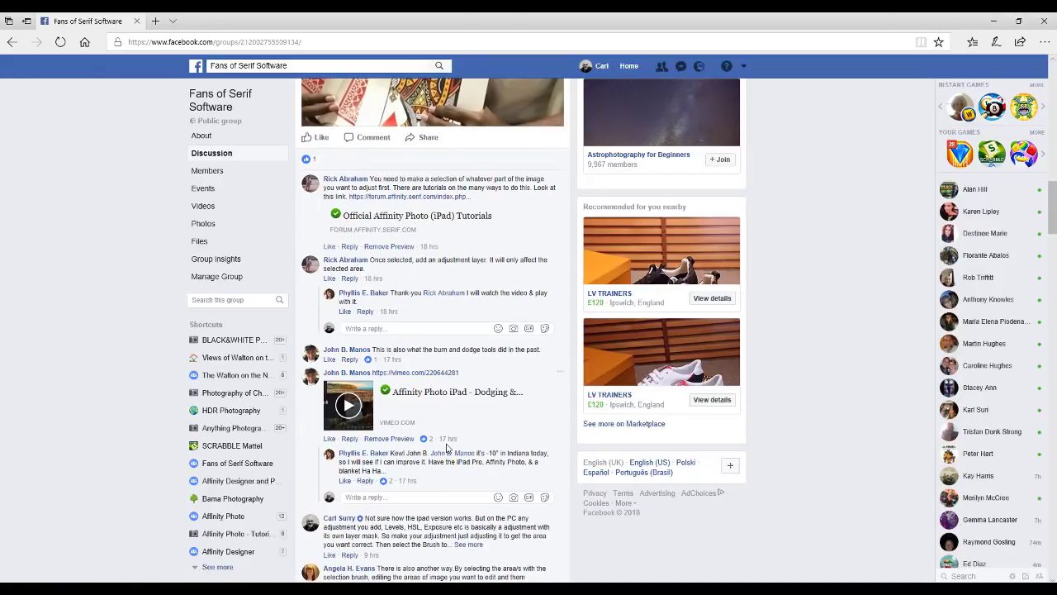
scroll(461, 410, "up", 2)
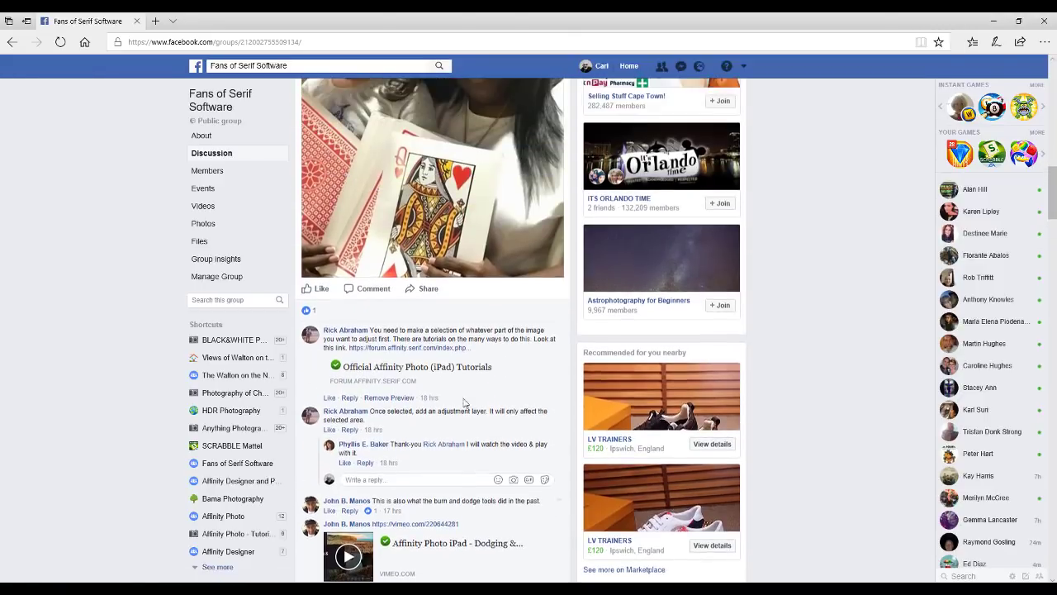
scroll(407, 466, "down", 2)
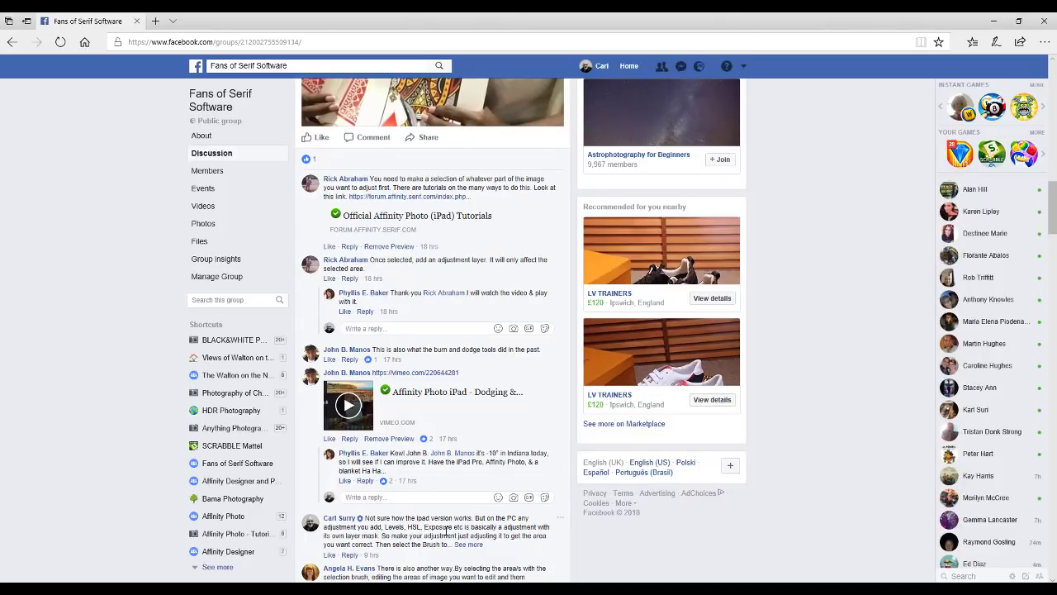
scroll(438, 527, "up", 8)
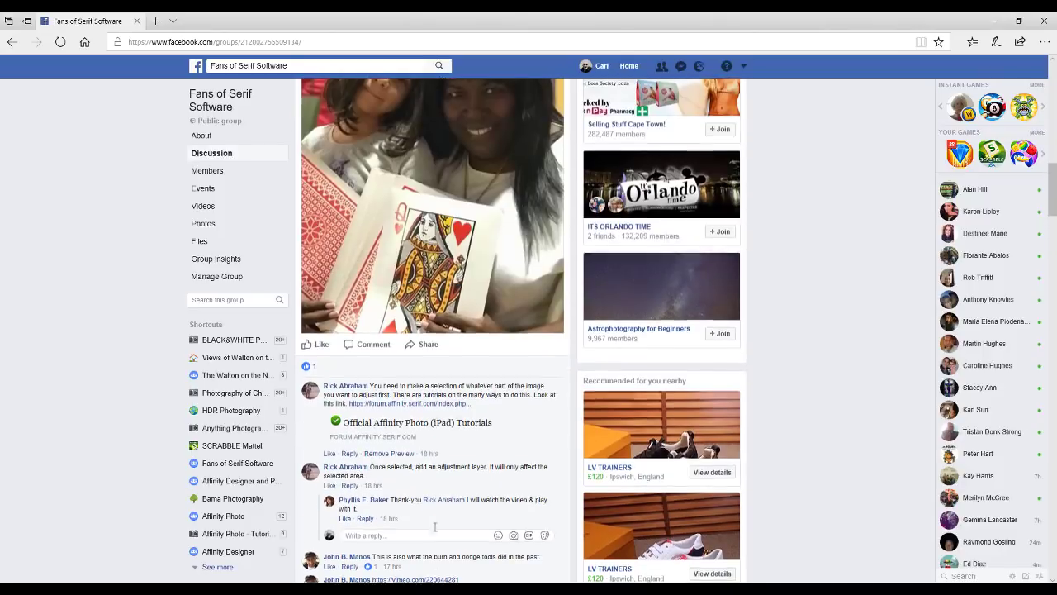
scroll(440, 479, "down", 2)
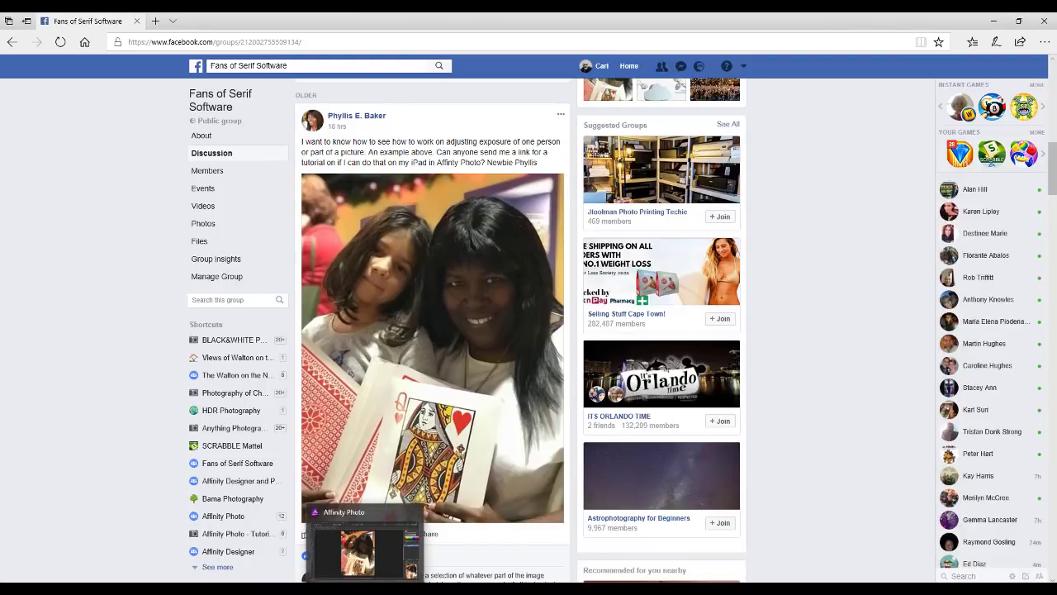
left_click(360, 588)
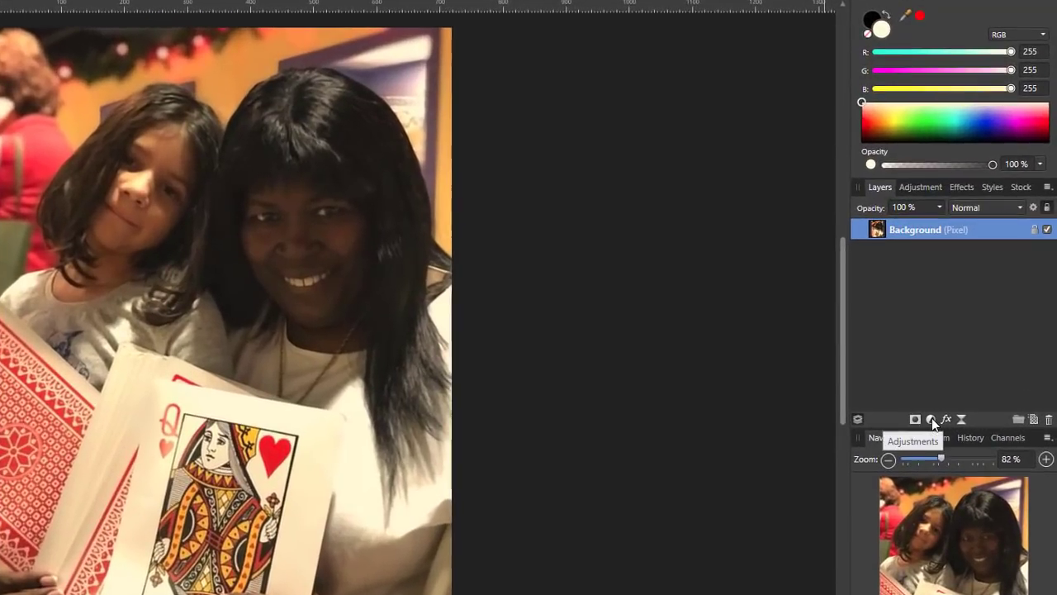
left_click(931, 418)
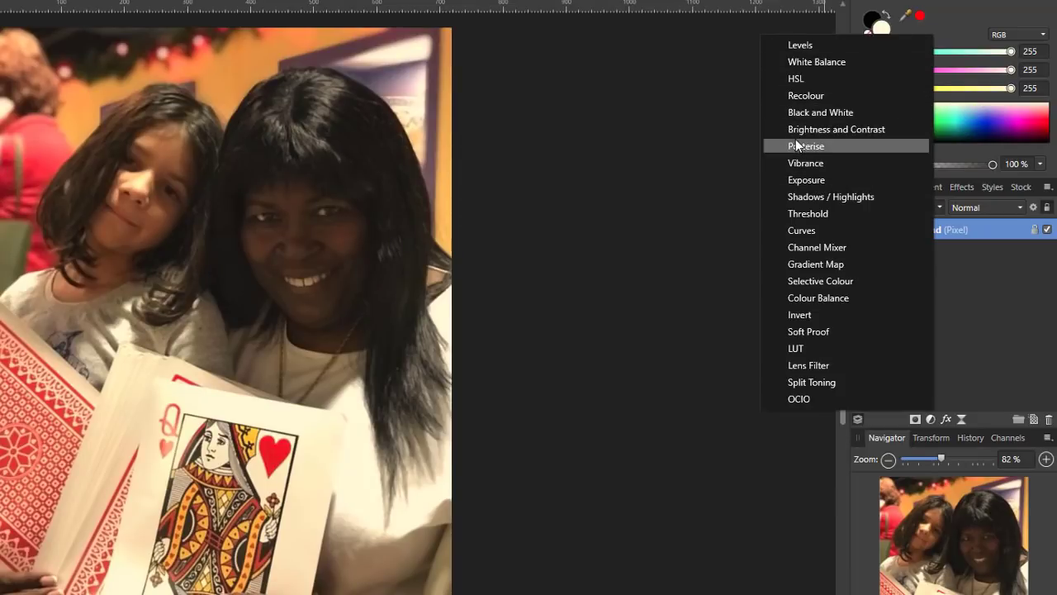
Add an Exposure adjustment layer and raise its exposure to about 1.415
left_click(809, 180)
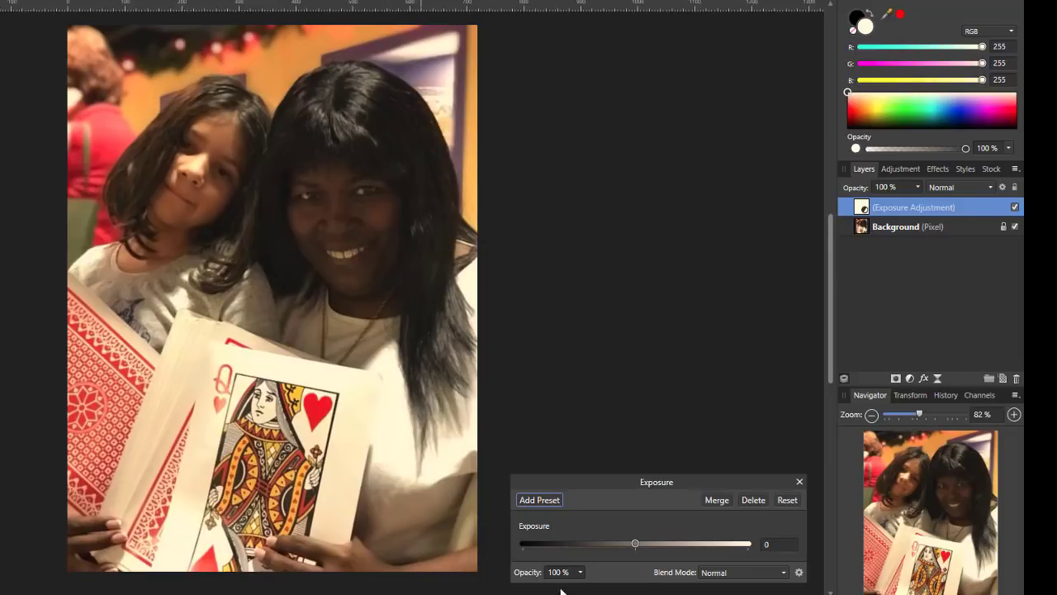
left_click(635, 541)
left_click_drag(635, 542, 642, 542)
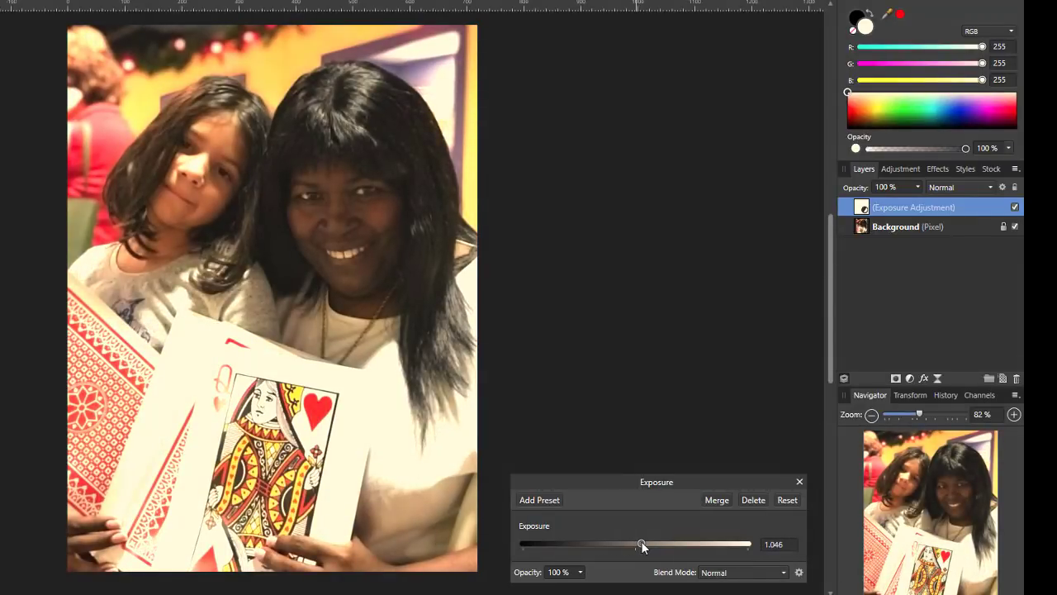
left_click_drag(641, 541, 642, 541)
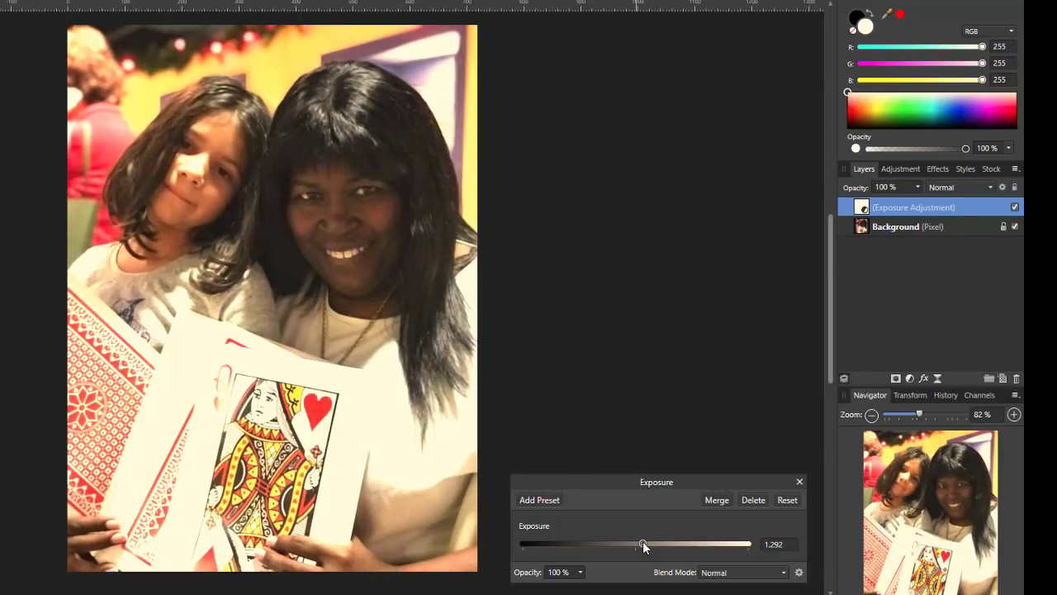
left_click_drag(643, 541, 643, 541)
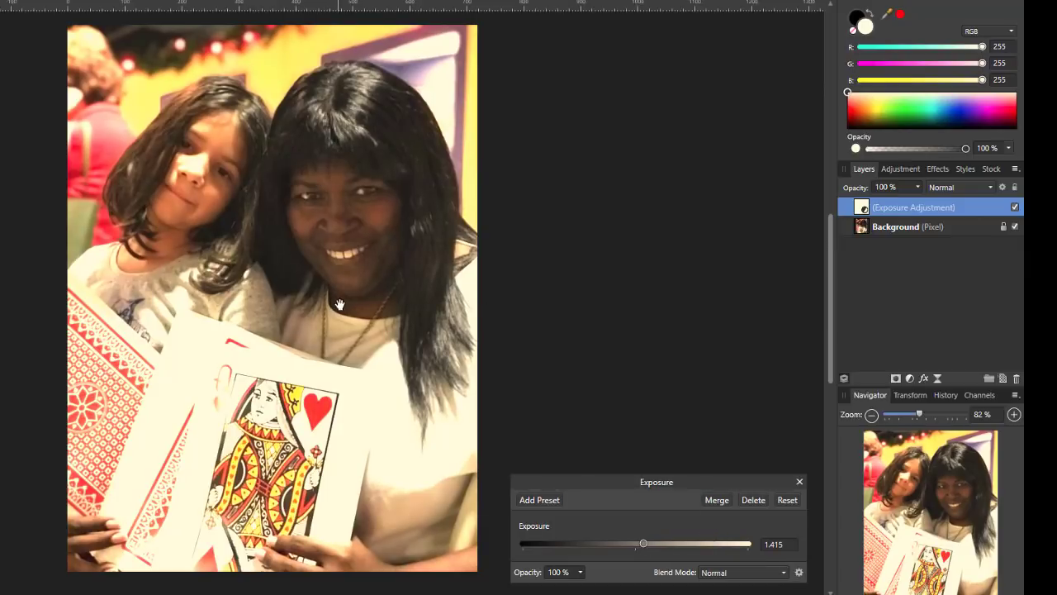
left_click(799, 481)
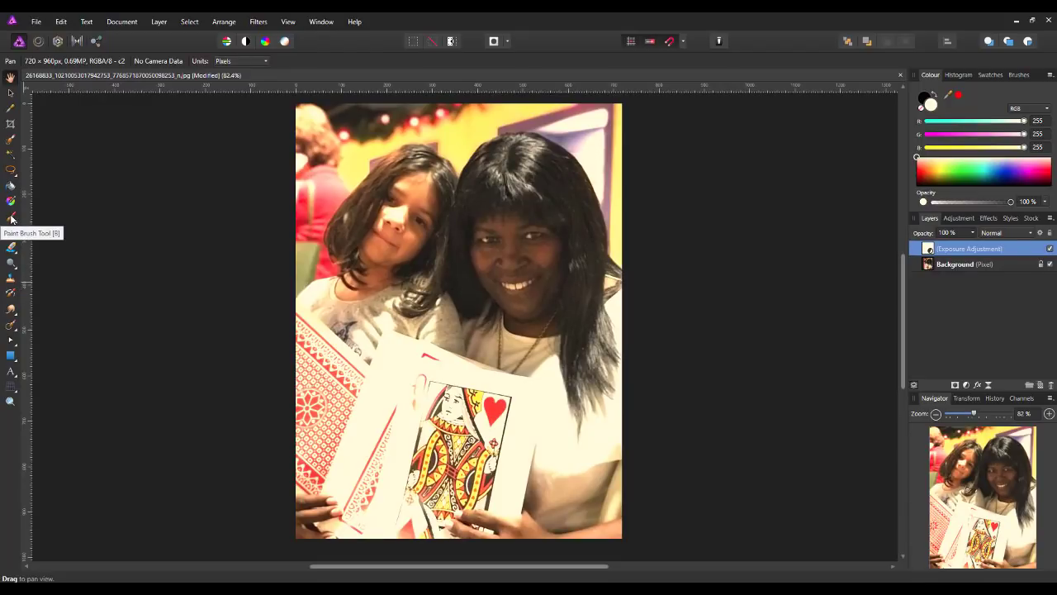
Paint out the brightening on the lower image with a black Paint Brush set to 0% Hardness
left_click(10, 218)
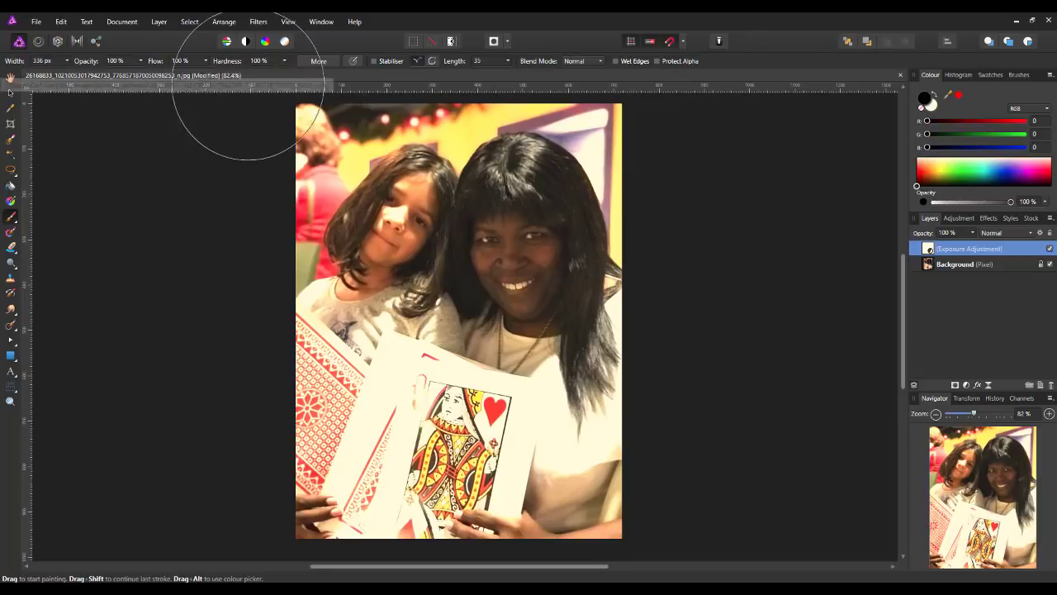
mouse_move(304, 453)
left_mouse_down()
mouse_move(340, 508)
mouse_move(324, 506)
mouse_move(363, 533)
mouse_move(584, 549)
mouse_move(664, 529)
mouse_move(630, 516)
mouse_move(633, 496)
mouse_move(615, 486)
mouse_move(546, 509)
mouse_move(398, 510)
mouse_move(331, 456)
mouse_move(274, 216)
mouse_move(283, 157)
mouse_move(311, 143)
mouse_move(314, 248)
mouse_move(337, 374)
mouse_move(351, 417)
mouse_move(391, 450)
mouse_move(469, 474)
mouse_move(623, 481)
mouse_move(655, 425)
mouse_move(667, 359)
mouse_move(678, 190)
mouse_move(661, 147)
mouse_move(627, 110)
mouse_move(564, 94)
mouse_move(431, 96)
mouse_move(346, 126)
mouse_move(345, 353)
mouse_move(374, 425)
mouse_move(516, 469)
mouse_move(585, 461)
mouse_move(609, 443)
mouse_move(584, 467)
mouse_move(518, 477)
mouse_move(424, 458)
mouse_move(341, 413)
mouse_move(311, 374)
mouse_move(306, 344)
left_mouse_up()
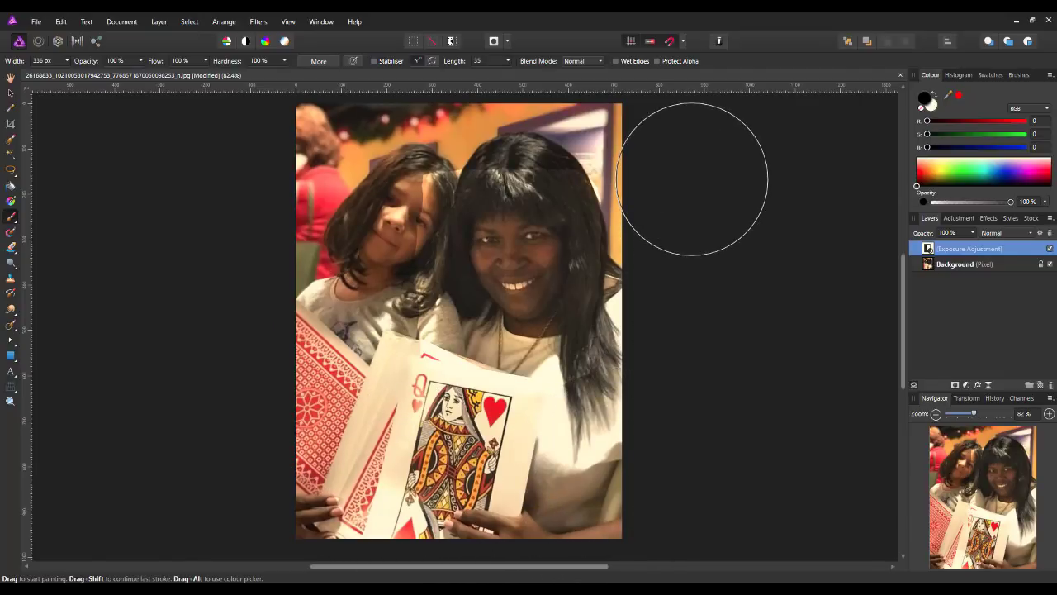
left_click(285, 63)
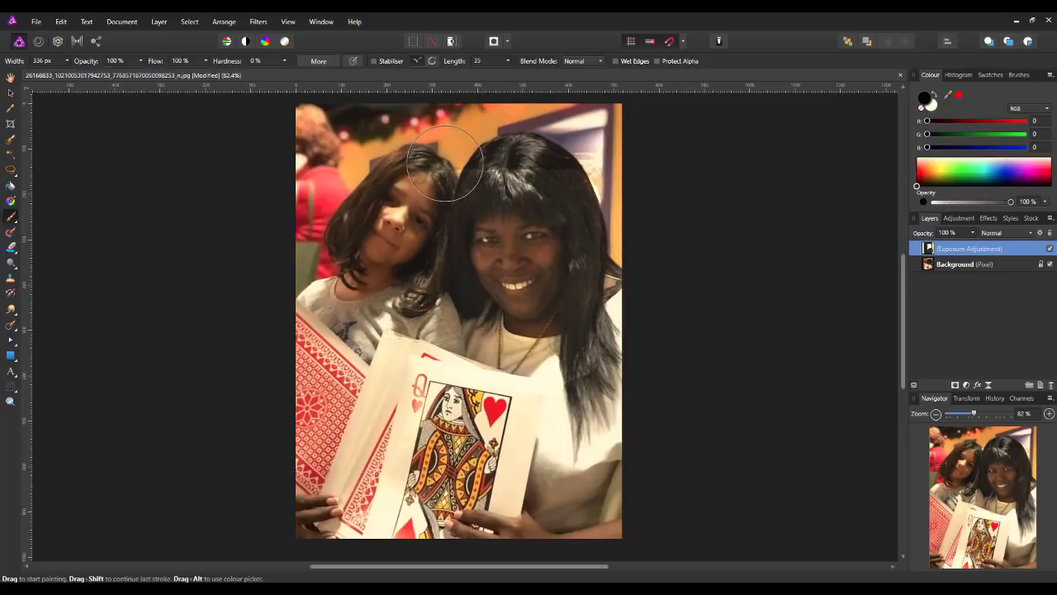
Mask out the brightening over the hair, the girl, the card and the woman's chest
mouse_move(493, 157)
left_mouse_down()
mouse_move(557, 166)
mouse_move(592, 209)
mouse_move(611, 293)
mouse_move(597, 369)
mouse_move(513, 415)
mouse_move(531, 399)
mouse_move(429, 375)
mouse_move(433, 311)
mouse_move(476, 385)
mouse_move(510, 385)
mouse_move(481, 360)
mouse_move(508, 379)
mouse_move(576, 372)
left_mouse_up()
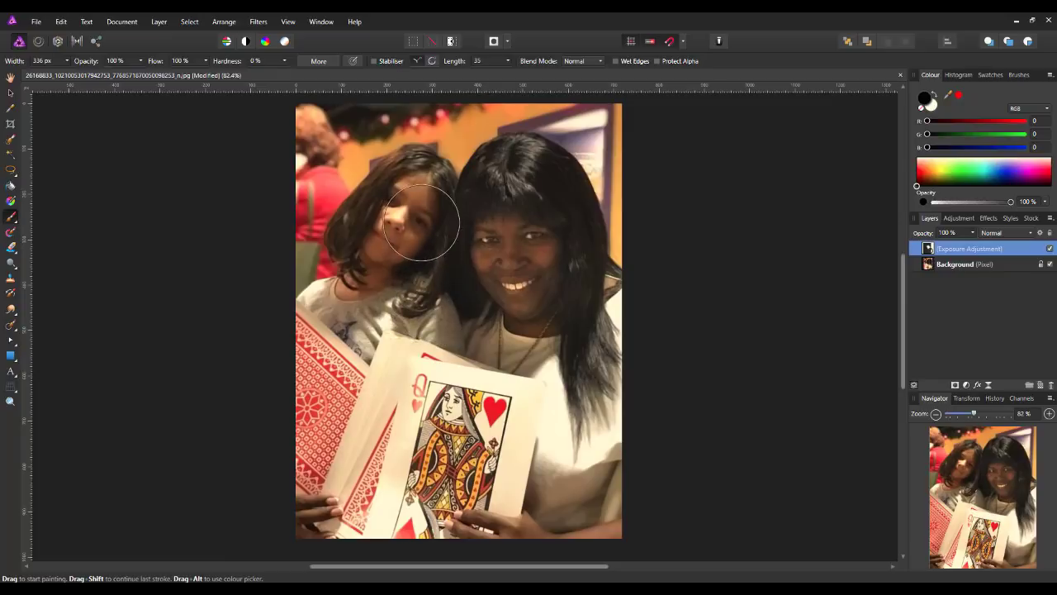
mouse_move(510, 167)
left_mouse_down()
mouse_move(480, 178)
mouse_move(526, 171)
mouse_move(572, 204)
mouse_move(544, 160)
mouse_move(465, 173)
left_mouse_up()
mouse_move(598, 265)
left_mouse_down()
mouse_move(592, 396)
mouse_move(468, 384)
left_mouse_up()
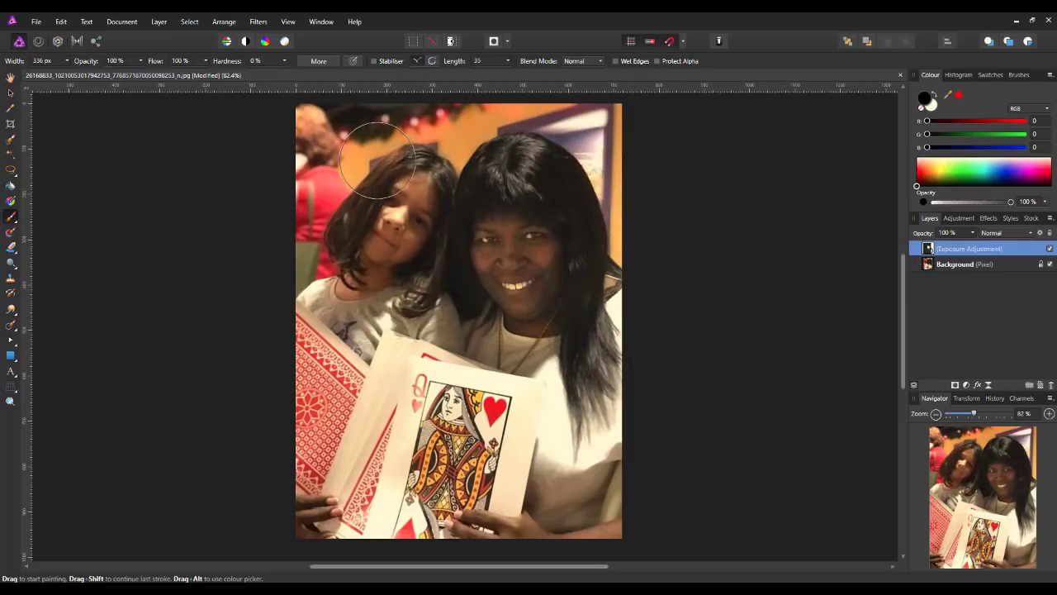
mouse_move(560, 143)
left_mouse_down()
mouse_move(610, 250)
mouse_move(598, 368)
mouse_move(546, 399)
mouse_move(438, 341)
left_mouse_up()
mouse_move(417, 215)
left_mouse_down()
mouse_move(415, 342)
mouse_move(487, 392)
mouse_move(441, 323)
mouse_move(399, 189)
left_mouse_up()
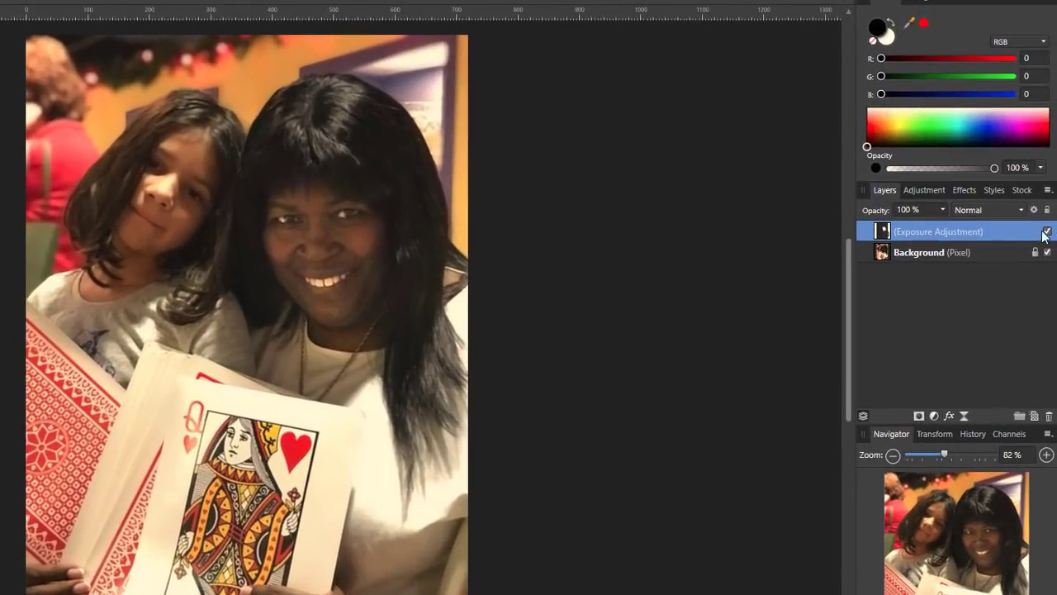
Toggle the Exposure layer on and off to compare, then set its opacity to 50%
left_click(1046, 232)
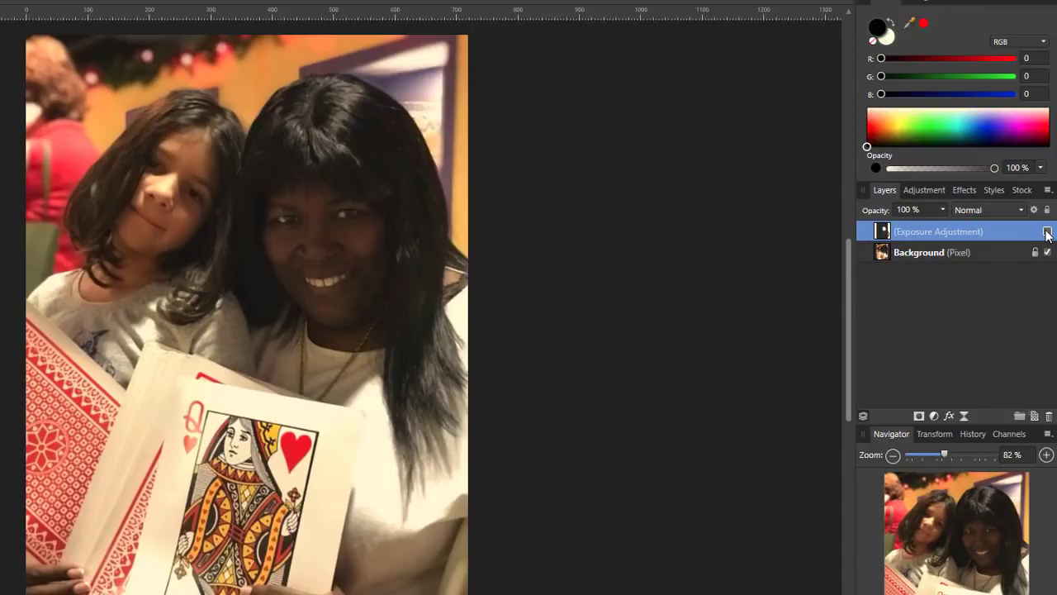
left_click(1047, 232)
left_click(1046, 232)
left_click(1047, 232)
left_click(1047, 232)
left_click(1047, 232)
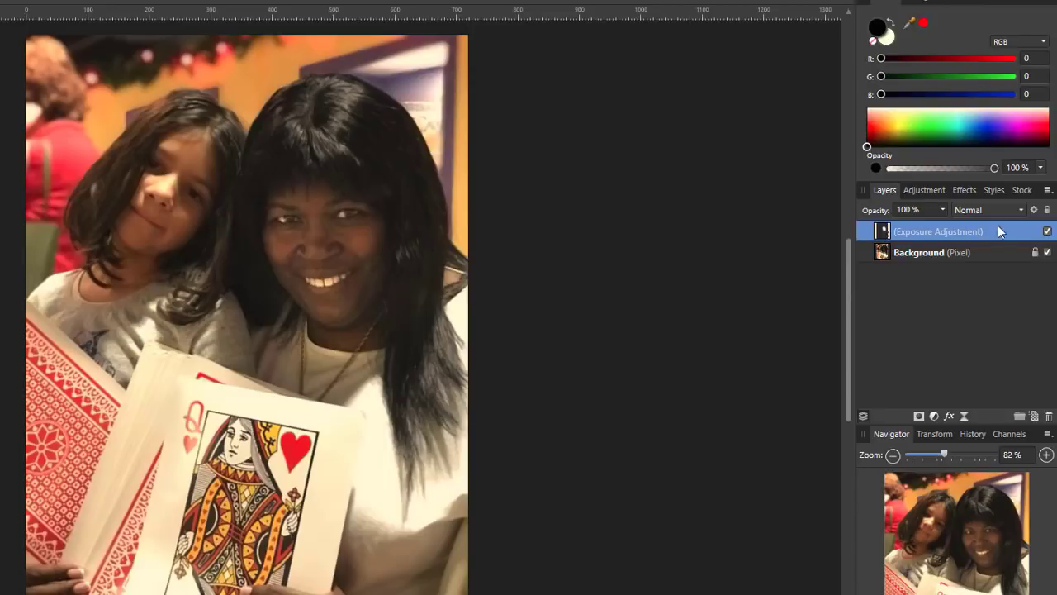
left_click(942, 210)
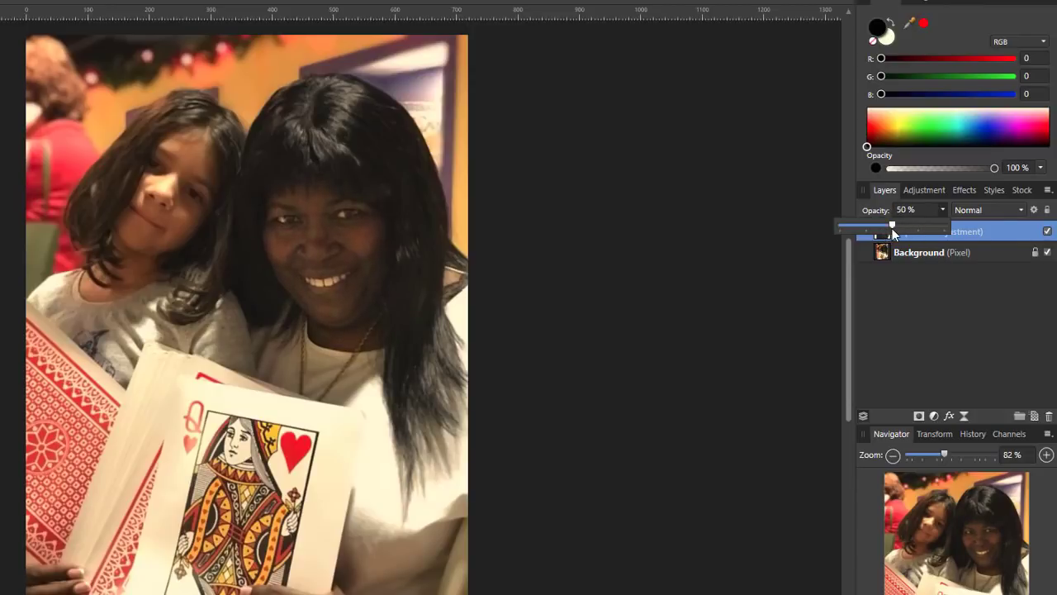
left_click(1023, 241)
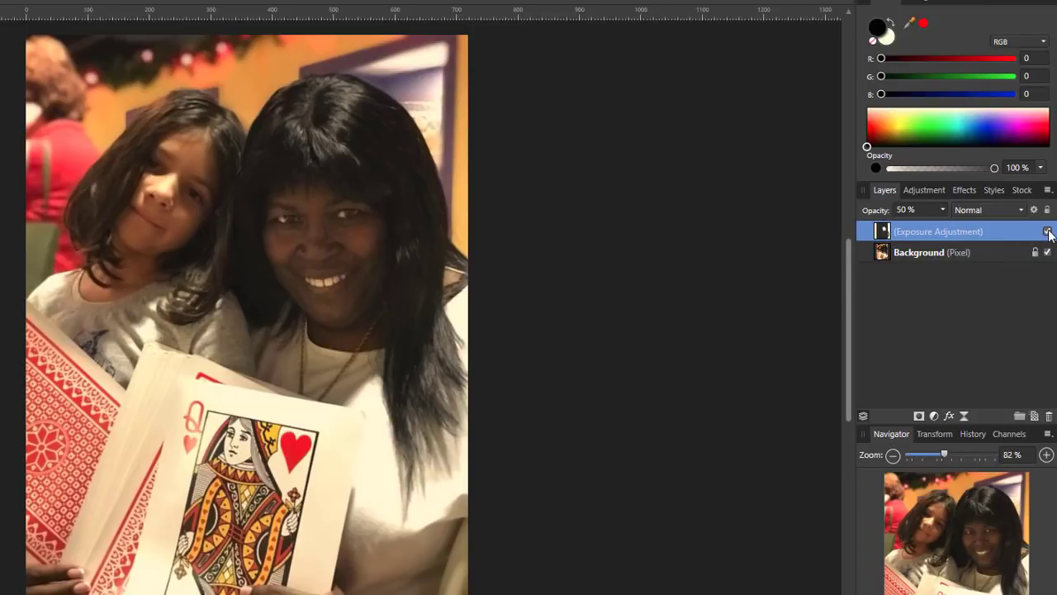